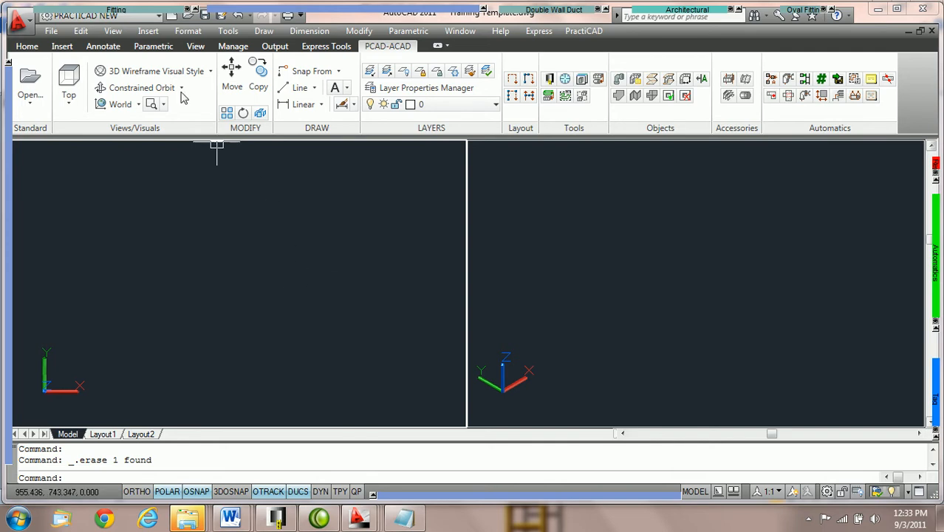
Insert a 36 x 18 rectangular duct, 60 long, and set its insertion point in the plan view.
{"action": "left_click", "coordinate": [95, 15]}
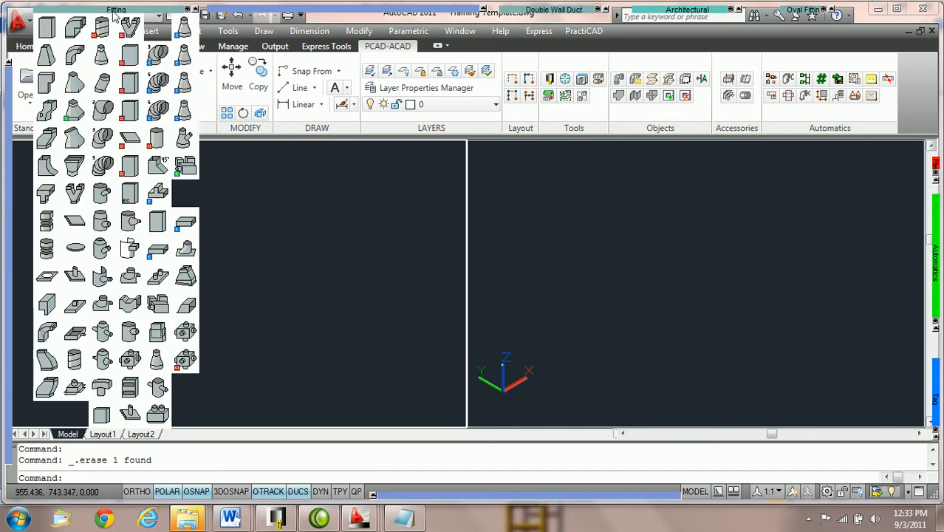
{"action": "left_click", "coordinate": [47, 28]}
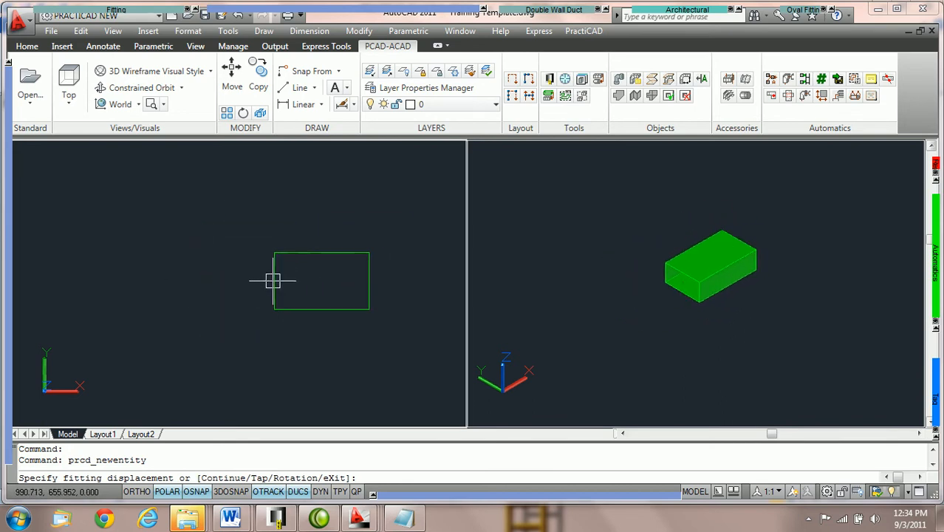
{"action": "scroll", "coordinate": [269, 284], "scroll_direction": "up", "scroll_amount": 2}
{"action": "scroll", "coordinate": [269, 283], "scroll_direction": "down", "scroll_amount": 2}
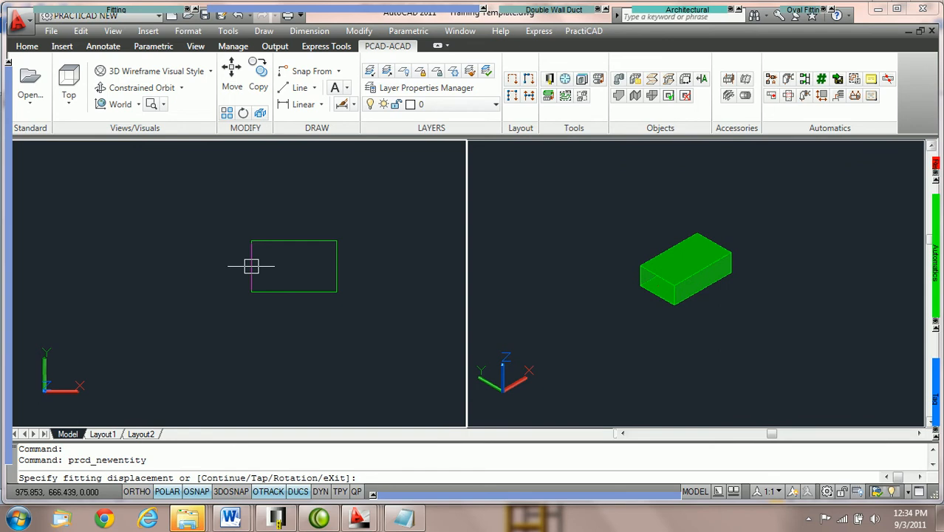
{"action": "left_click", "coordinate": [251, 266]}
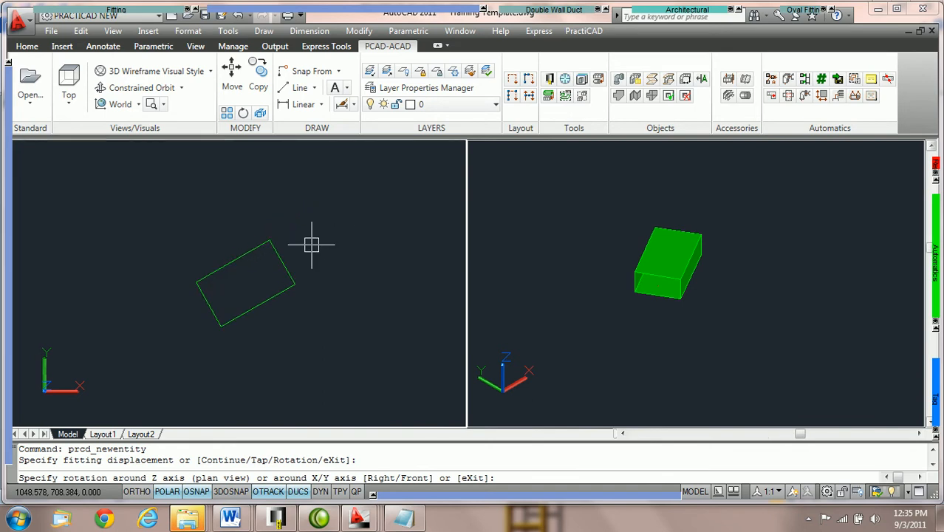
Rotate the duct 45° around the Z axis and place it with the default placement method.
{"action": "type", "text": "45"}
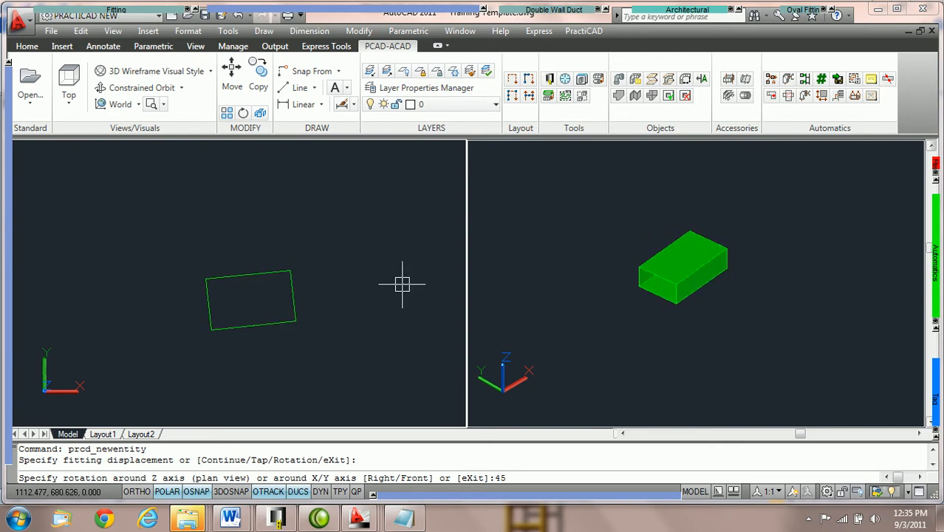
{"action": "key", "text": "Return"}
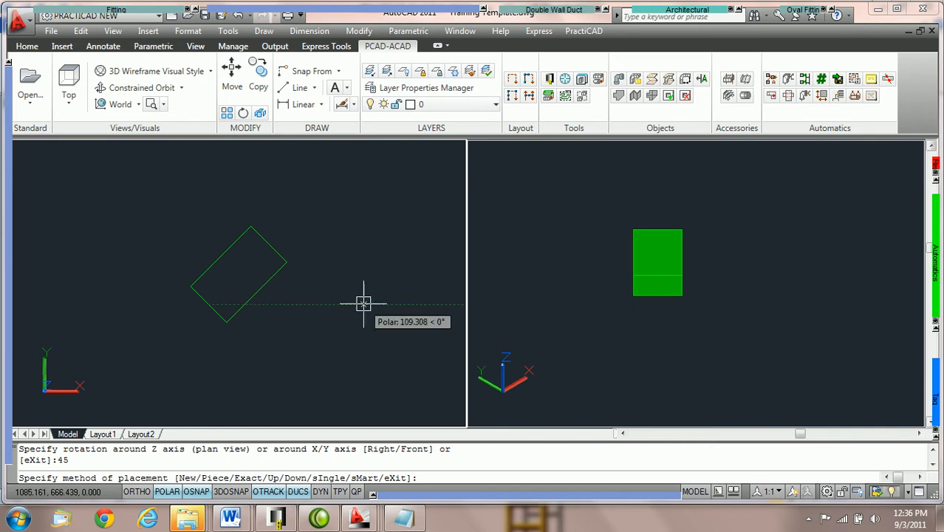
{"action": "key", "text": "Return"}
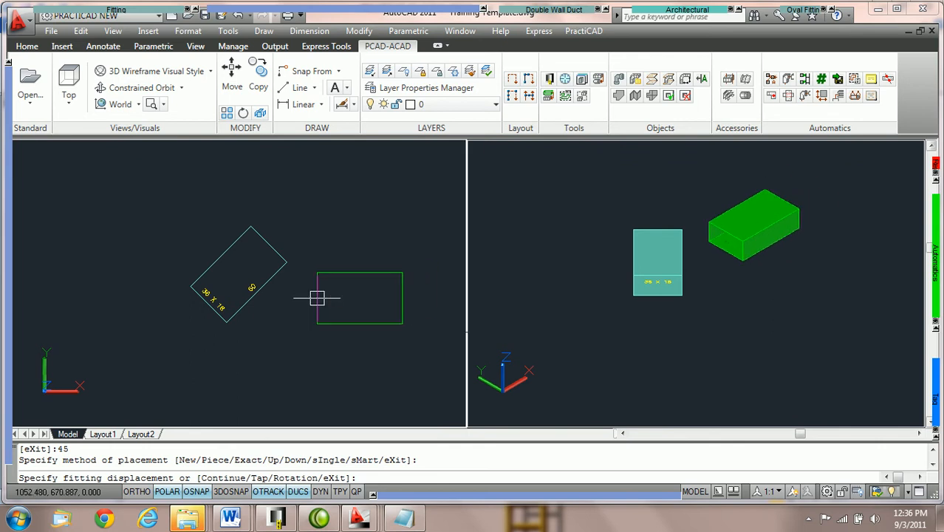
{"action": "scroll", "coordinate": [280, 311], "scroll_direction": "up", "scroll_amount": 2}
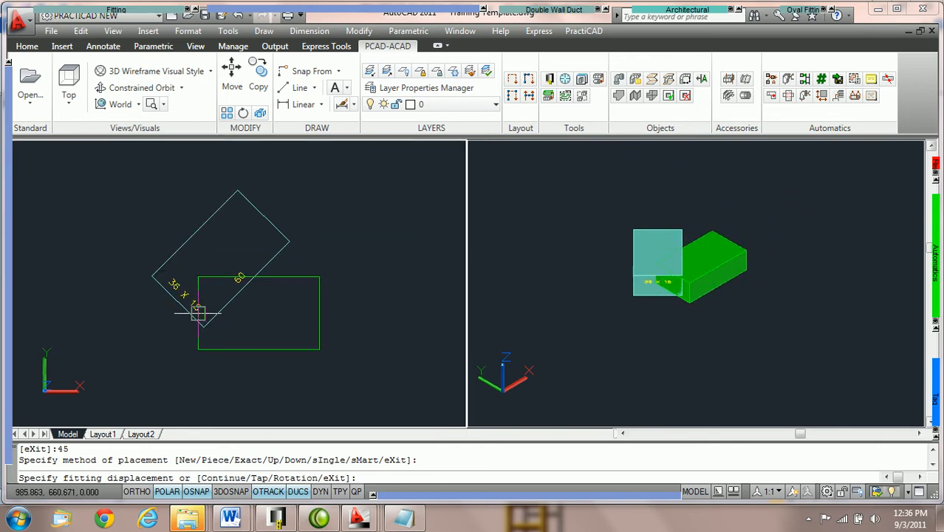
{"action": "scroll", "coordinate": [316, 279], "scroll_direction": "down", "scroll_amount": 2}
{"action": "middle_click_drag", "start_coordinate": [316, 279], "coordinate": [261, 292]}
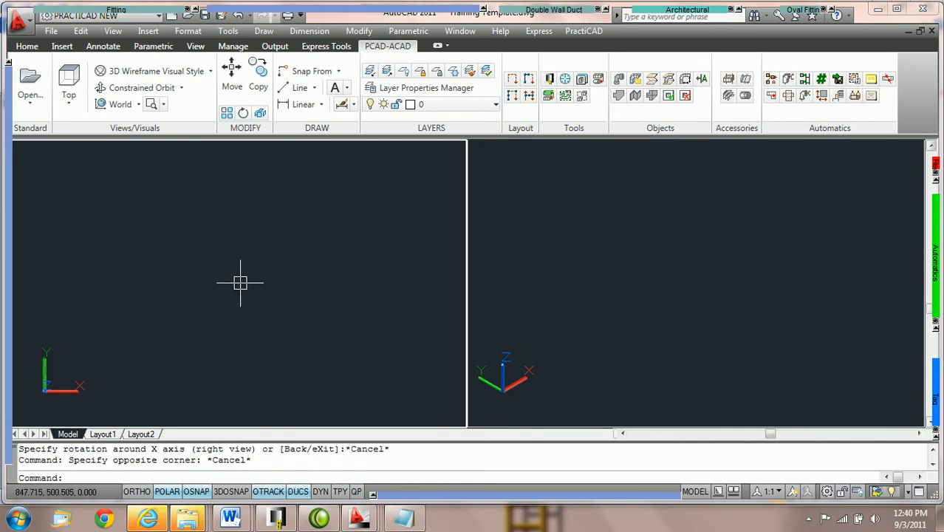
Insert another 36 x 18 rectangular duct, 60 long, and locate it near the middle of the plan view.
{"action": "mouse_move", "coordinate": [99, 10]}
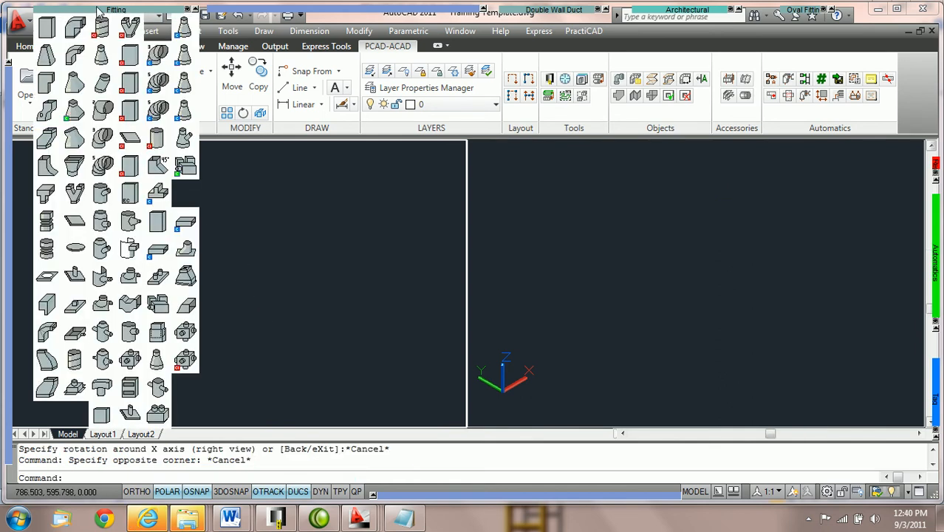
{"action": "left_click", "coordinate": [48, 31]}
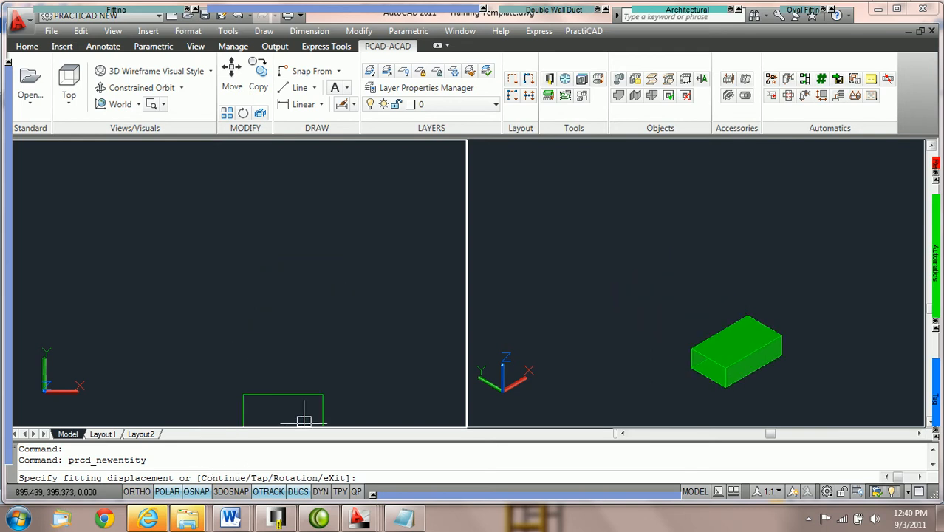
{"action": "left_click", "coordinate": [268, 270]}
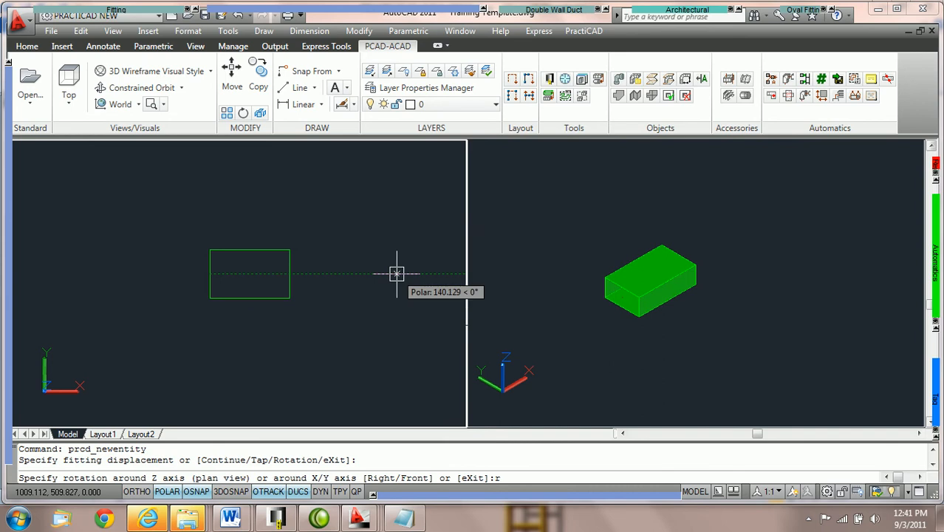
Rotate the duct 90° around the X axis using the Right option, and place it at 0° in plan with polar tracking on.
{"action": "key", "text": "Return"}
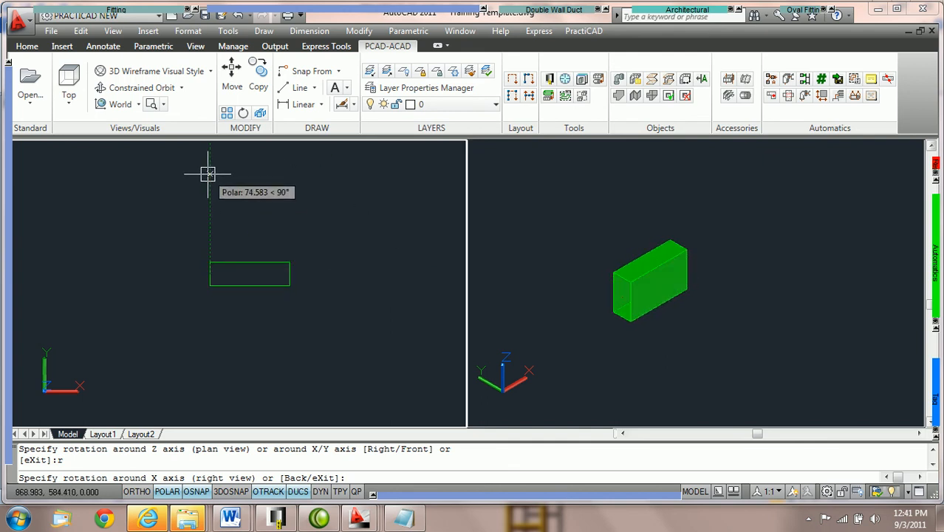
{"action": "left_click", "coordinate": [208, 174]}
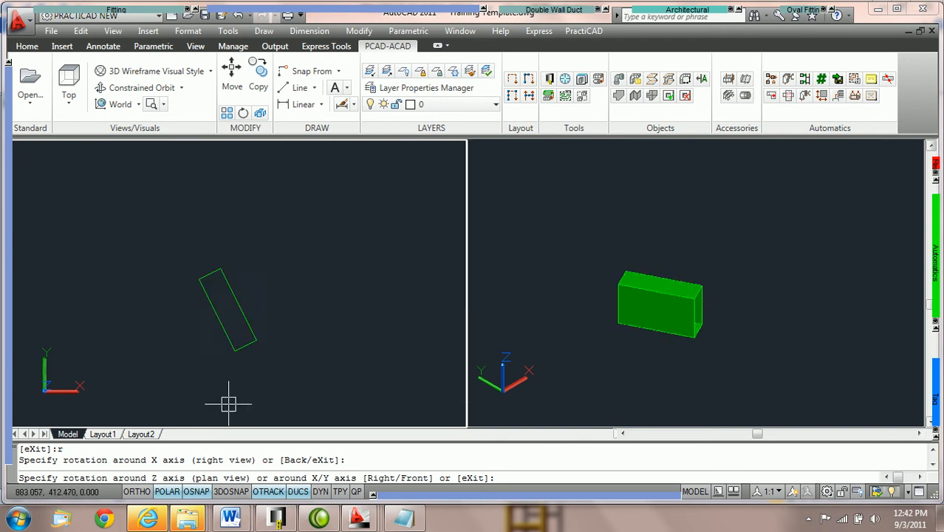
{"action": "left_click", "coordinate": [168, 491]}
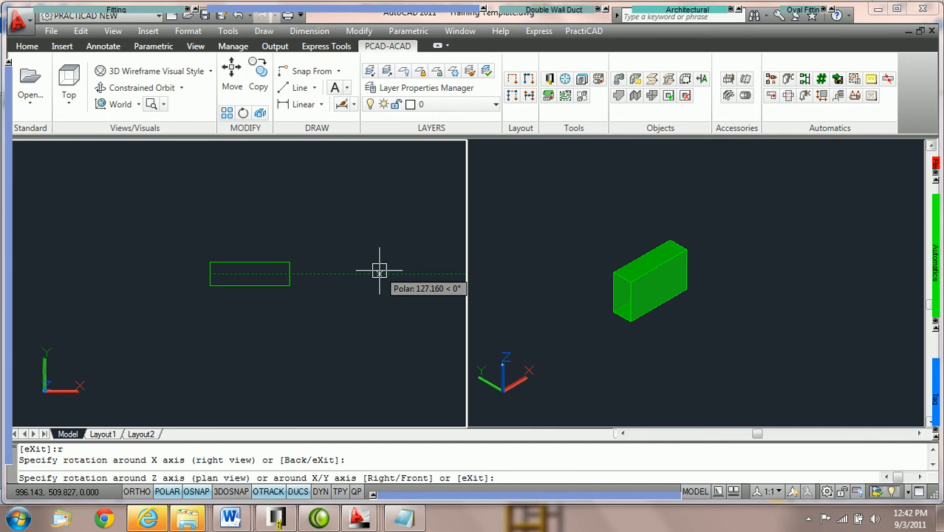
{"action": "left_click", "coordinate": [379, 271]}
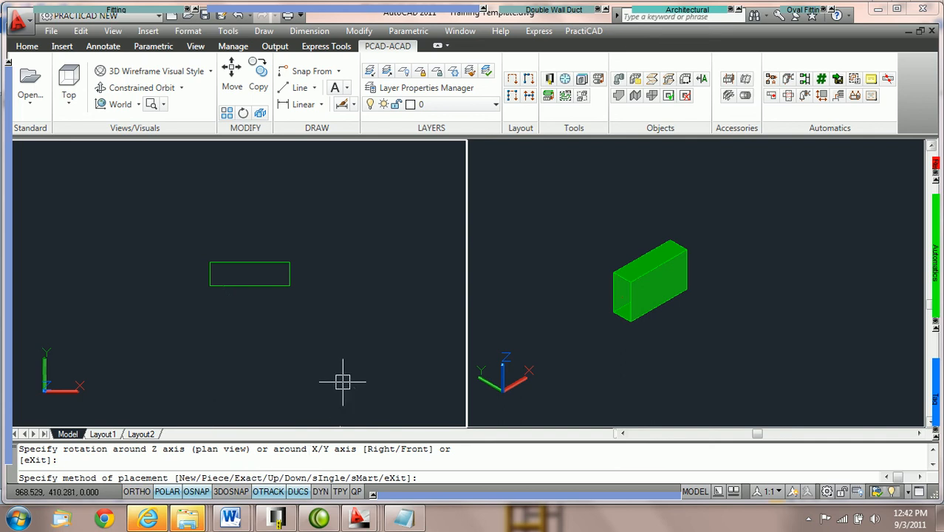
{"action": "left_click", "coordinate": [361, 269]}
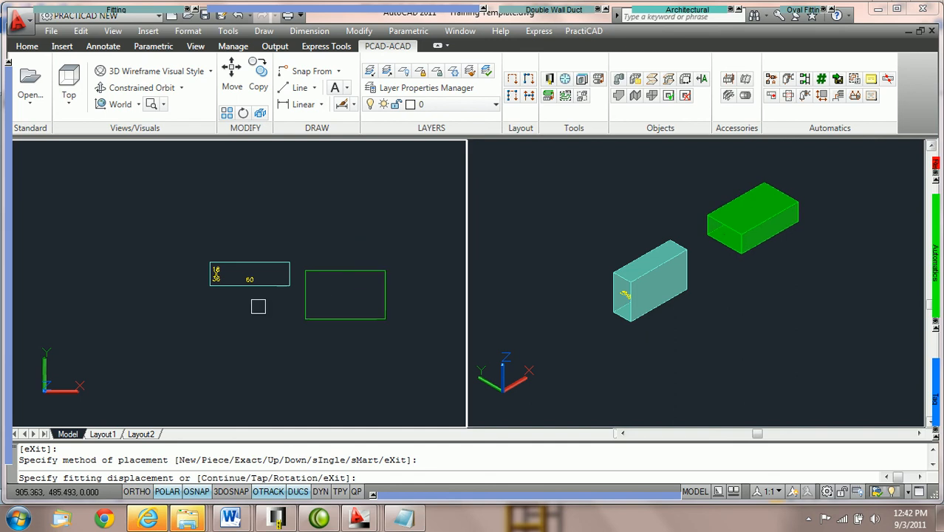
{"action": "scroll", "coordinate": [252, 299], "scroll_direction": "up", "scroll_amount": 2}
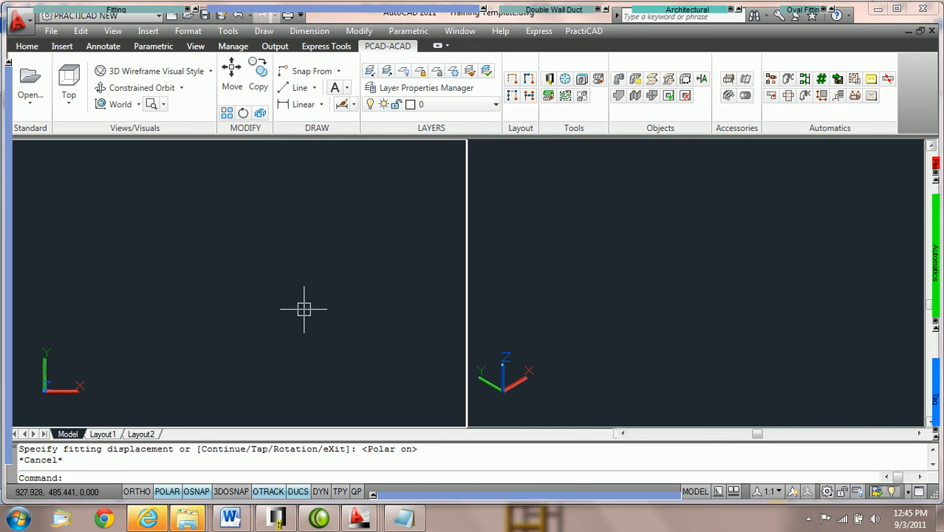
Insert a single-wall rectangular duct and locate it in the empty plan view.
{"action": "left_click", "coordinate": [77, 7]}
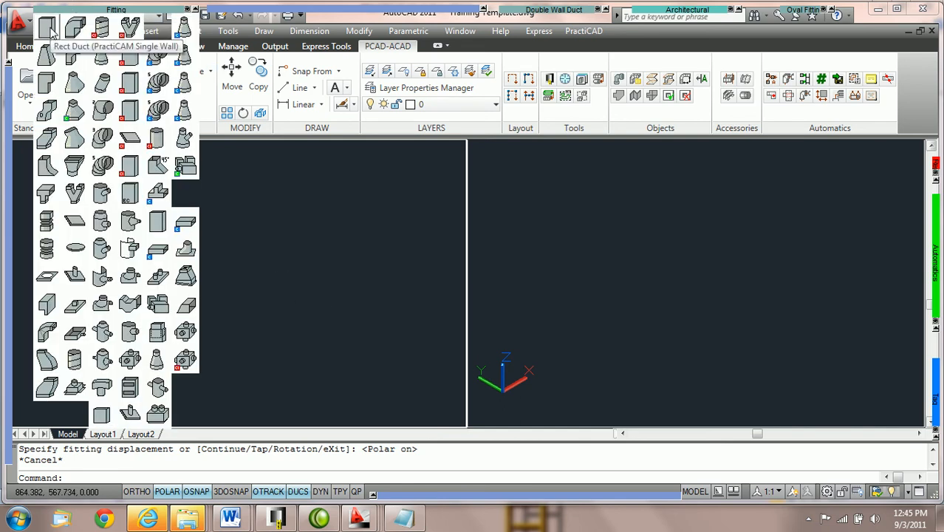
{"action": "left_click", "coordinate": [48, 28]}
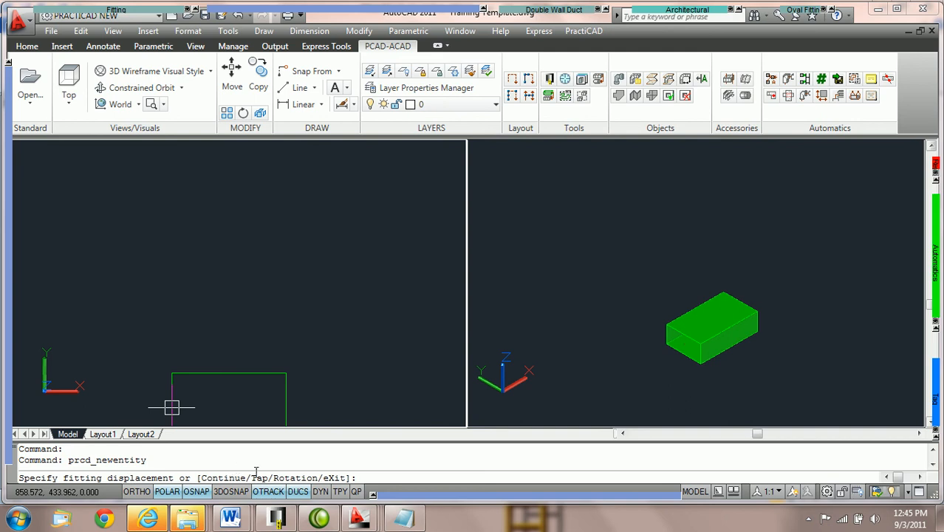
{"action": "left_click", "coordinate": [251, 263]}
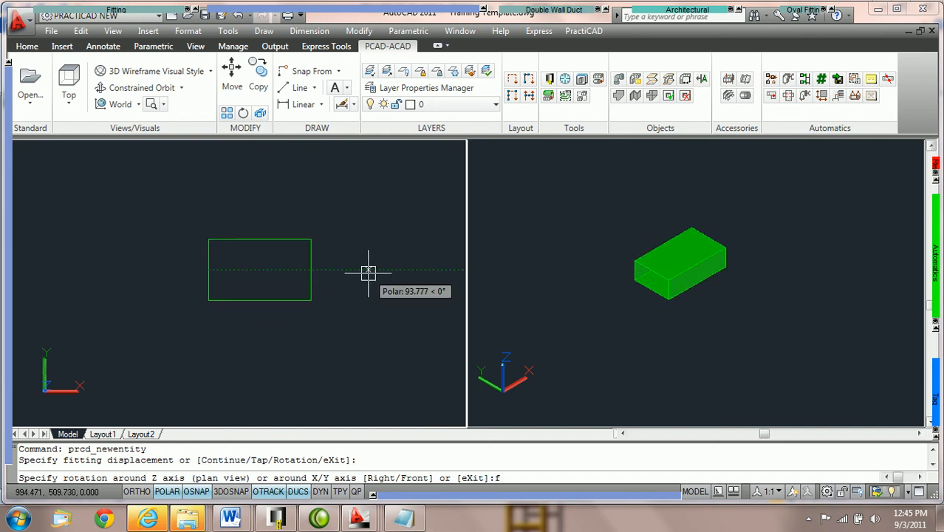
Stand the duct vertically with the Front option at 270° around the Y axis, turn it to 270° in plan, and place it.
{"action": "key", "text": "Return"}
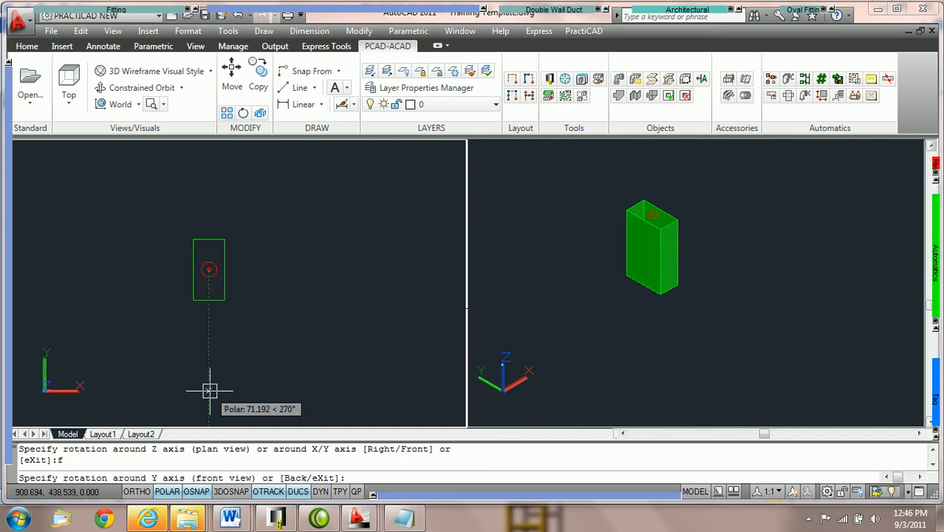
{"action": "left_click", "coordinate": [210, 391]}
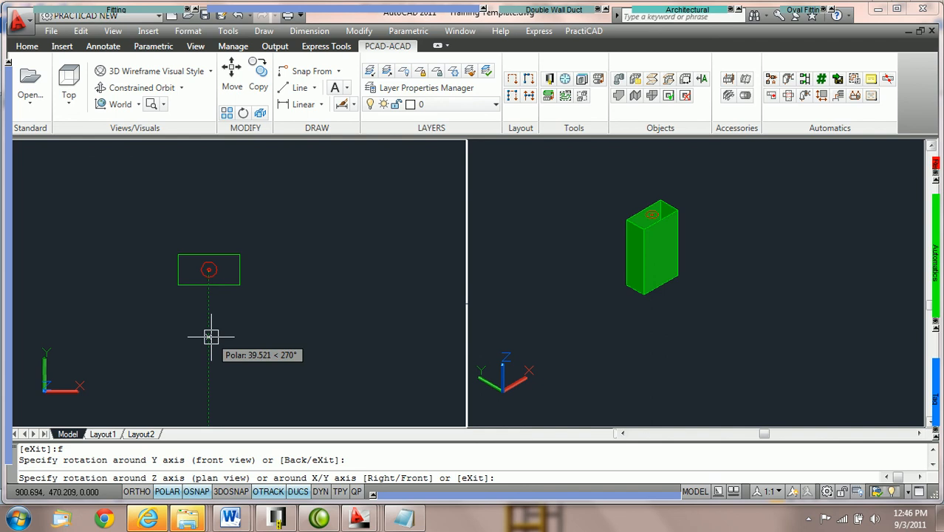
{"action": "left_click", "coordinate": [210, 337]}
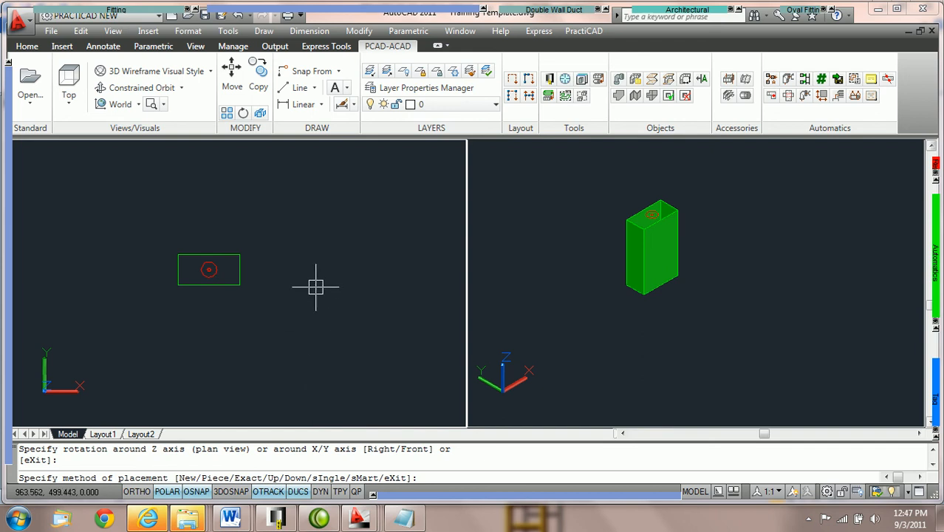
{"action": "key", "text": "Return"}
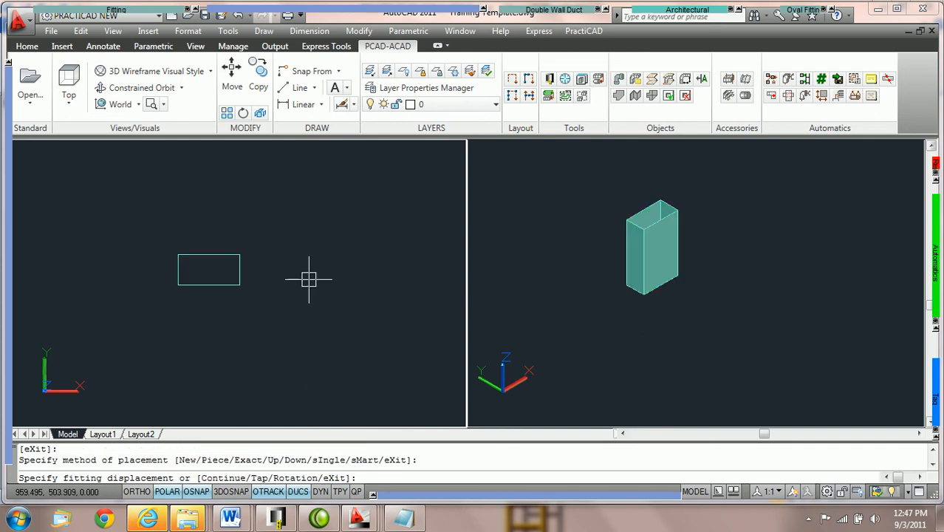
Attach another duct section to the top end of the vertical duct with the Continue option.
{"action": "scroll", "coordinate": [319, 284], "scroll_direction": "down", "scroll_amount": 4}
{"action": "middle_click_drag", "start_coordinate": [318, 276], "coordinate": [312, 297]}
{"action": "scroll", "coordinate": [311, 297], "scroll_direction": "up", "scroll_amount": 3}
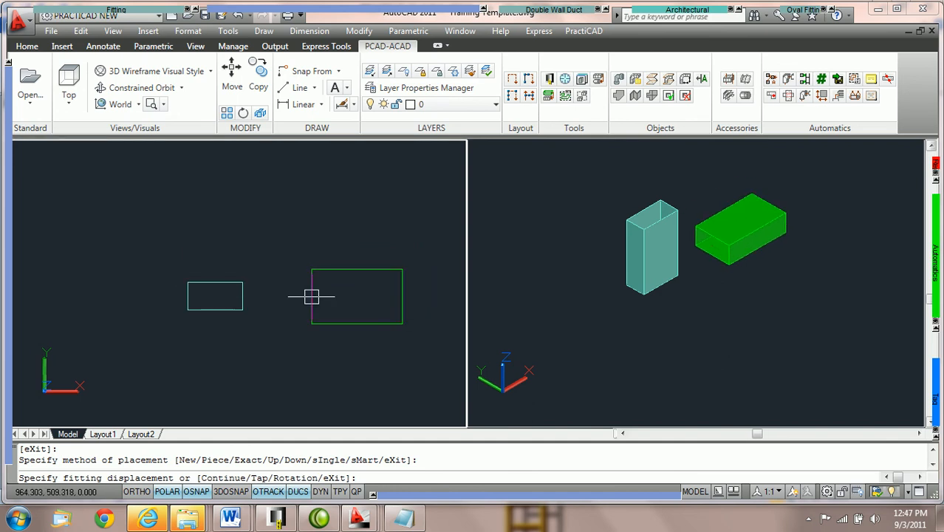
{"action": "type", "text": "c"}
{"action": "key", "text": "Return"}
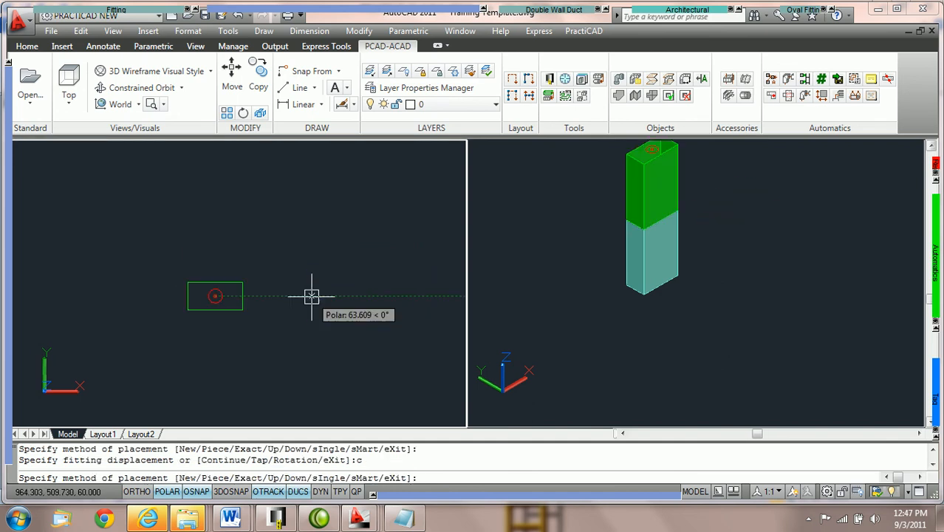